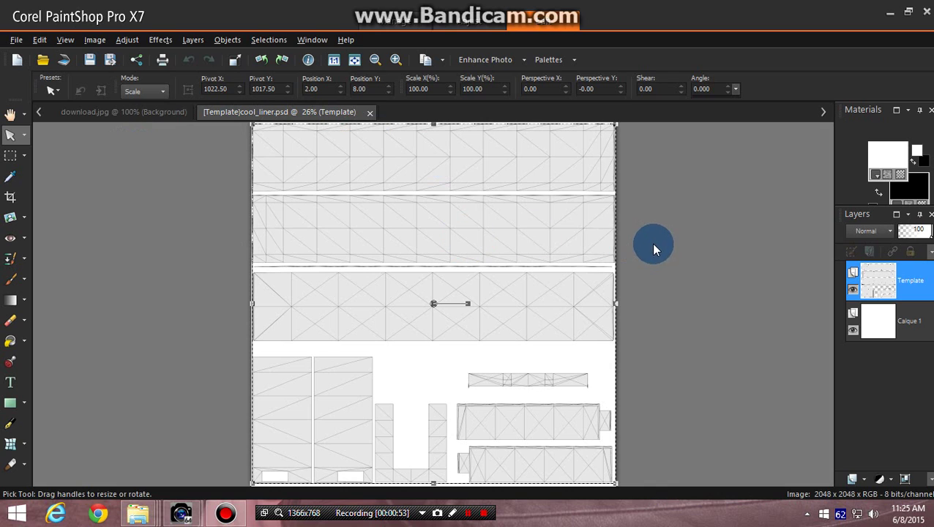
Add a new raster layer named base above the Template layer.
{"action": "left_click", "coordinate": [194, 41]}
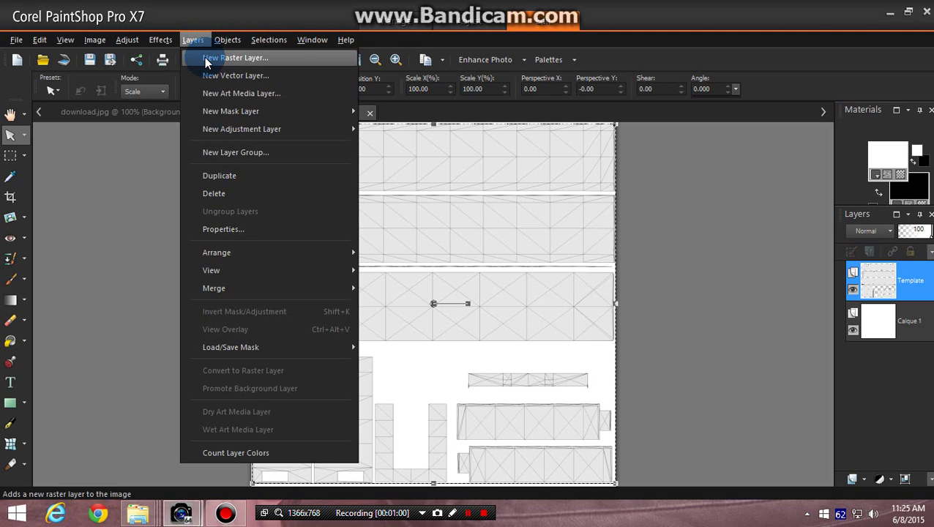
{"action": "left_click", "coordinate": [206, 60]}
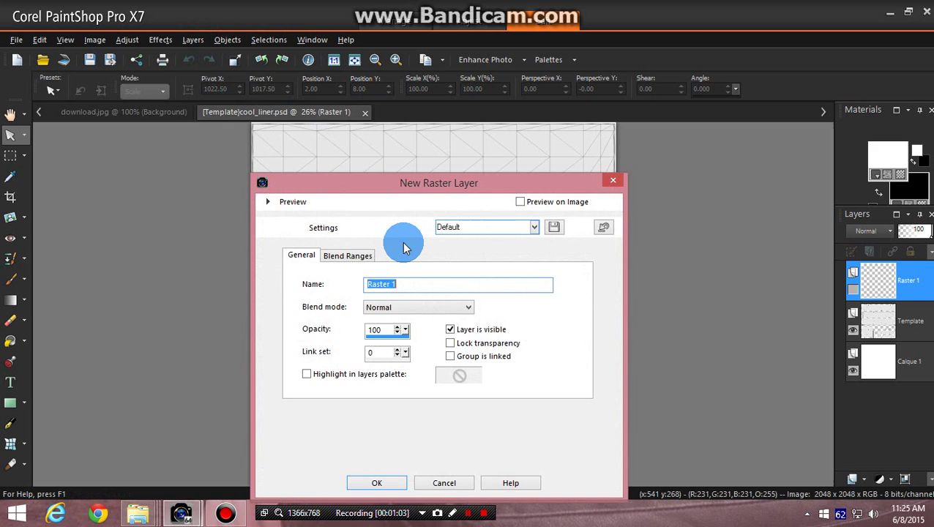
{"action": "type", "text": "base"}
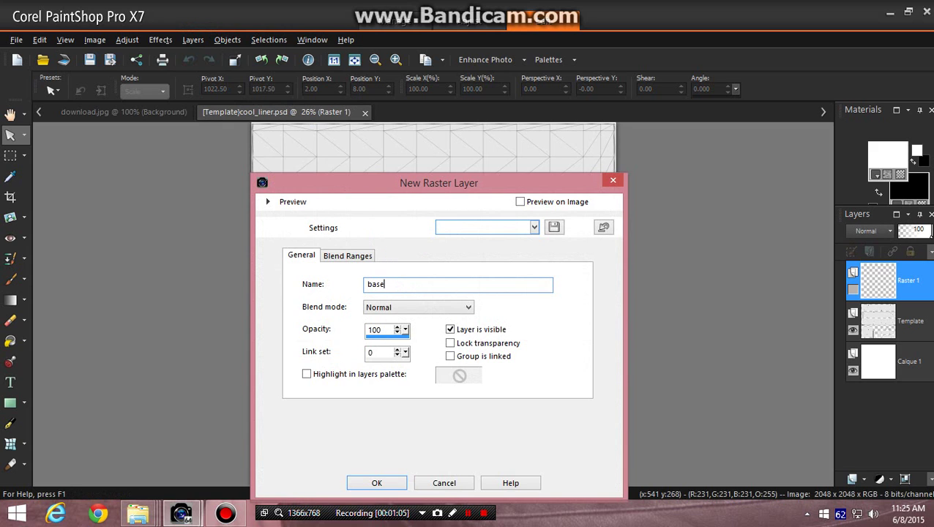
{"action": "key", "text": "Return"}
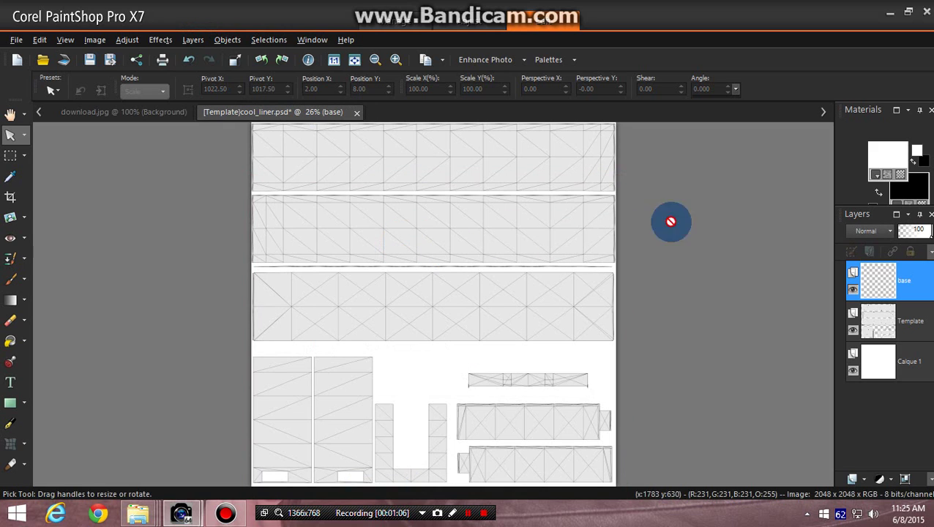
Flood-fill the base layer with white and lower its opacity to 34.
{"action": "left_click", "coordinate": [13, 344]}
{"action": "left_click", "coordinate": [397, 356]}
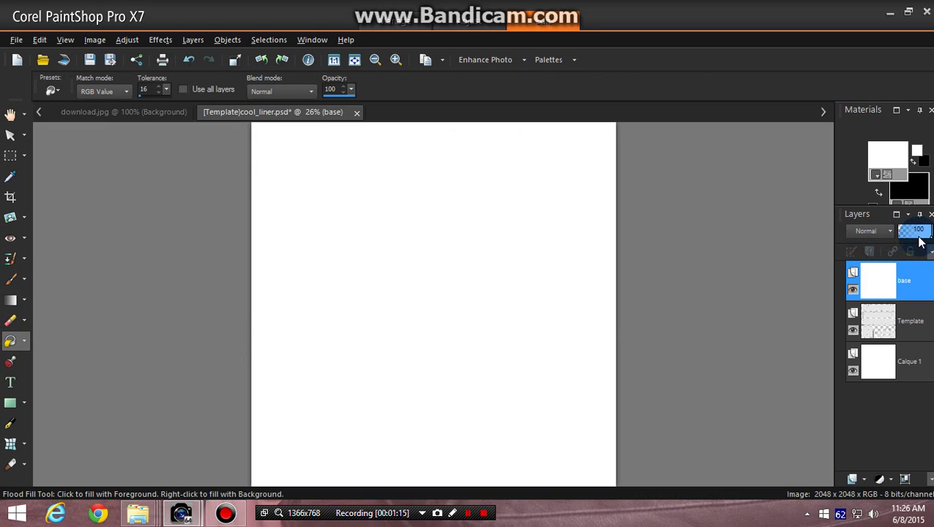
{"action": "left_click", "coordinate": [919, 236]}
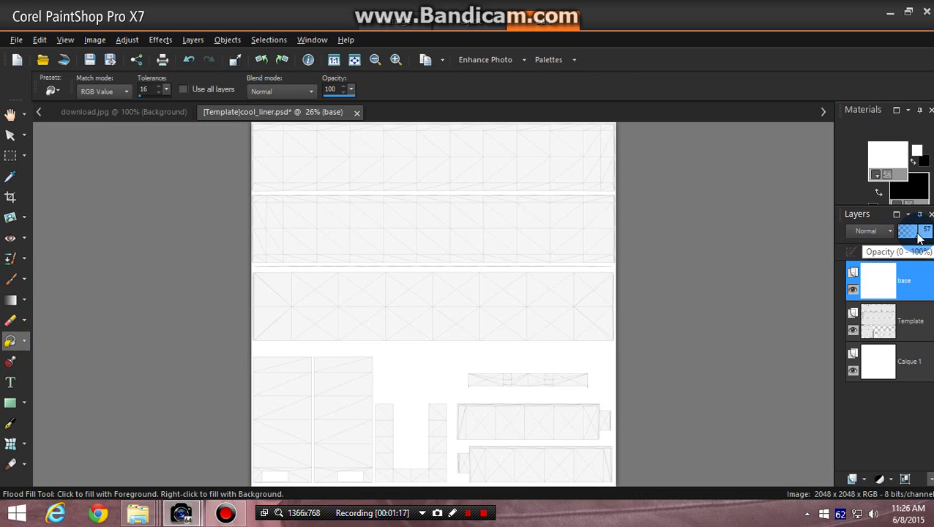
{"action": "left_click_drag", "start_coordinate": [919, 236], "coordinate": [910, 239]}
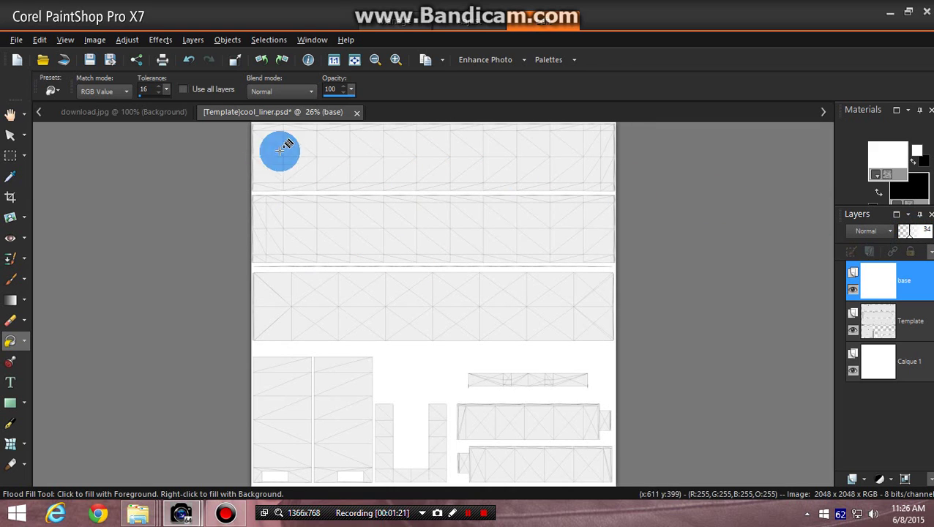
Copy the Pepsi logo from download.jpg.
{"action": "left_click", "coordinate": [10, 136]}
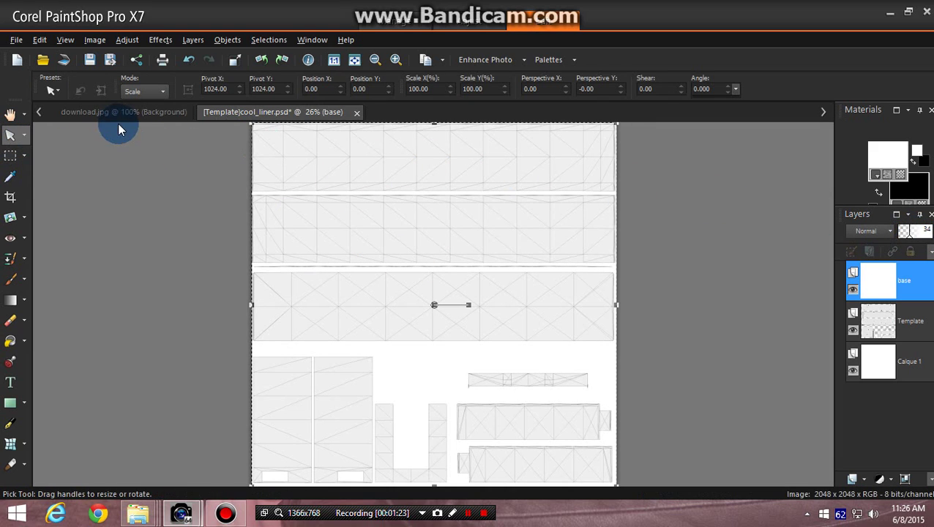
{"action": "left_click", "coordinate": [134, 113]}
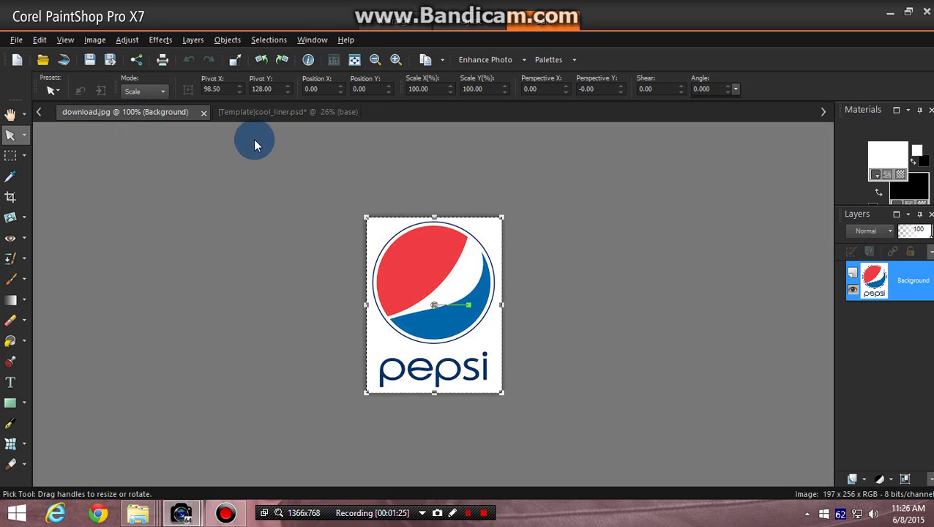
{"action": "left_click", "coordinate": [44, 40]}
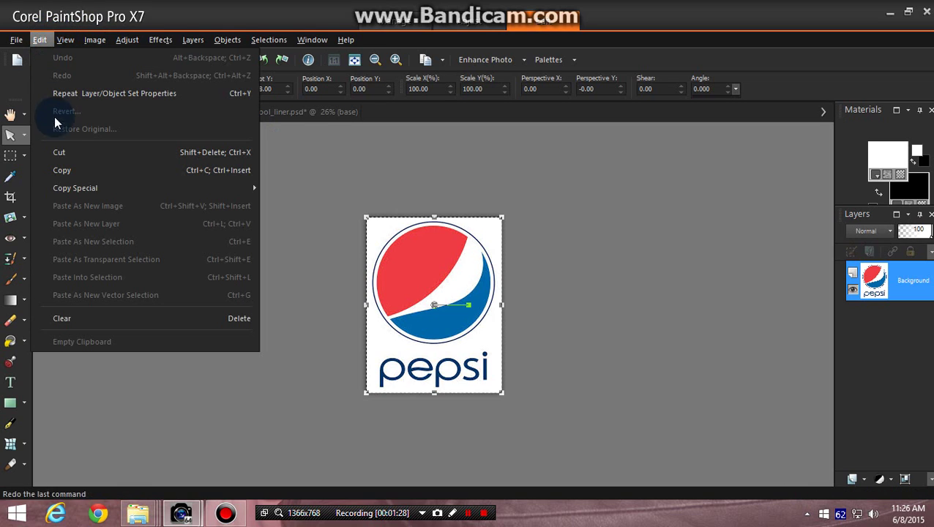
{"action": "left_click", "coordinate": [62, 170]}
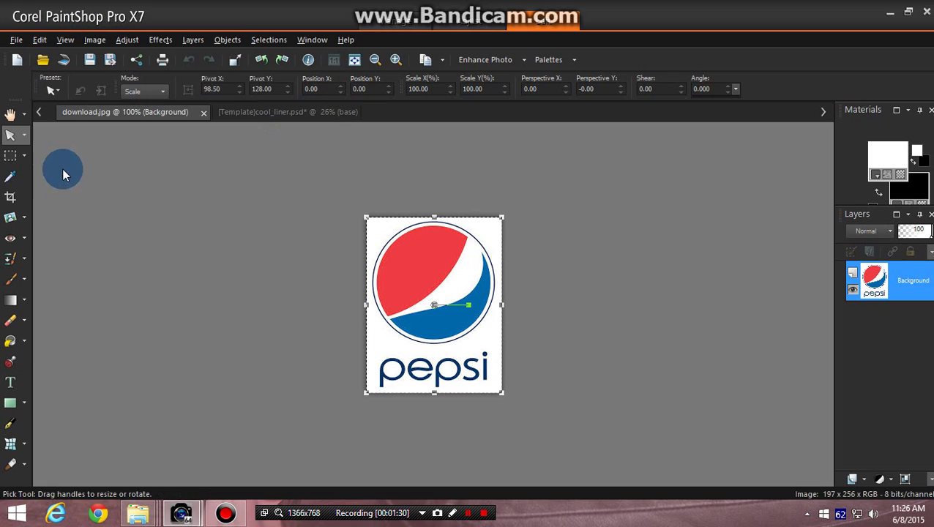
Paste two Pepsi logos into cool_liner, at the second panel's right end and top-left panel.
{"action": "left_click", "coordinate": [246, 114]}
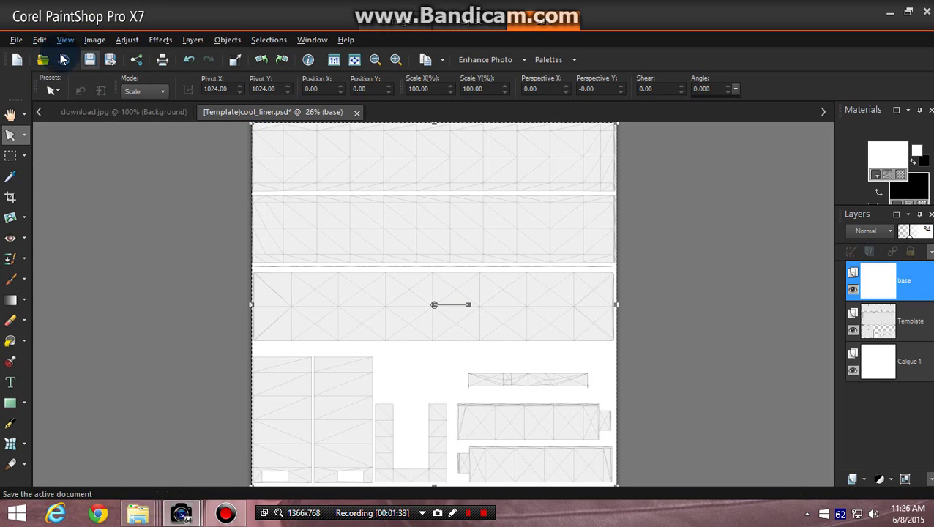
{"action": "left_click", "coordinate": [40, 41]}
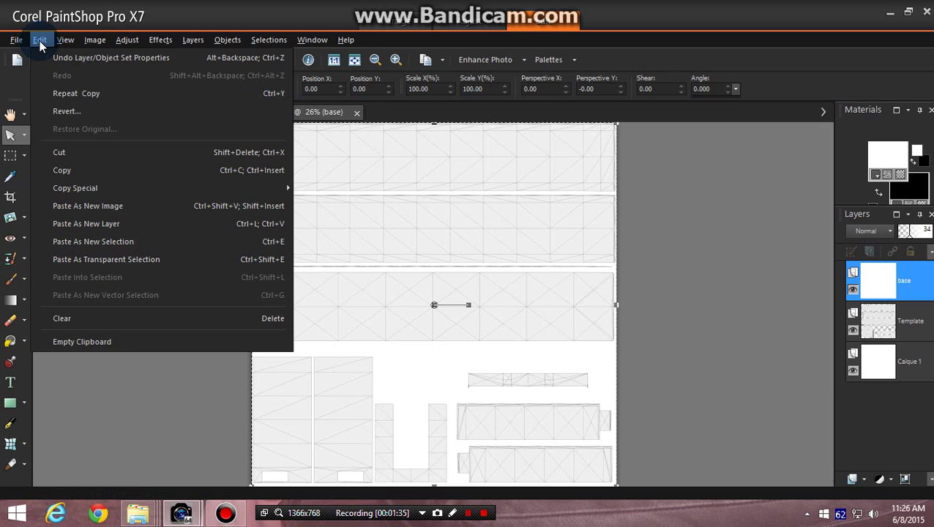
{"action": "left_click", "coordinate": [94, 242]}
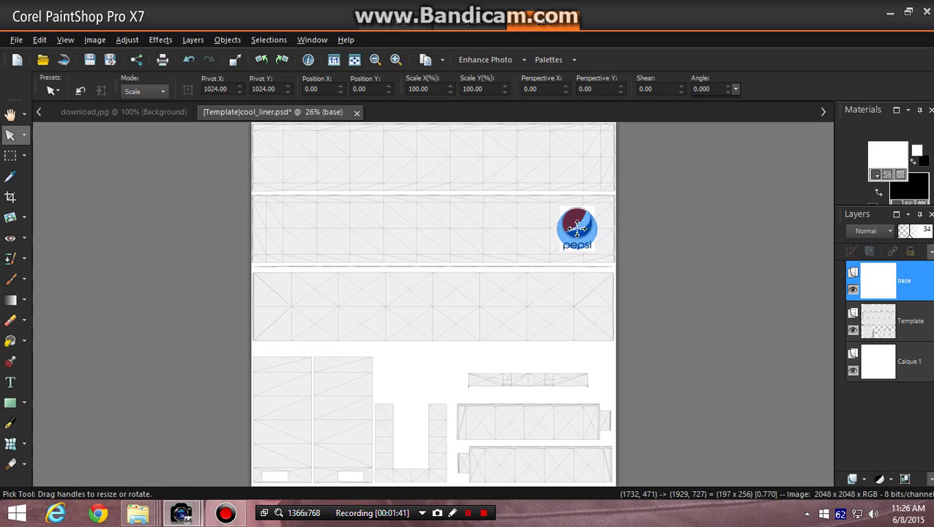
{"action": "left_click", "coordinate": [576, 229]}
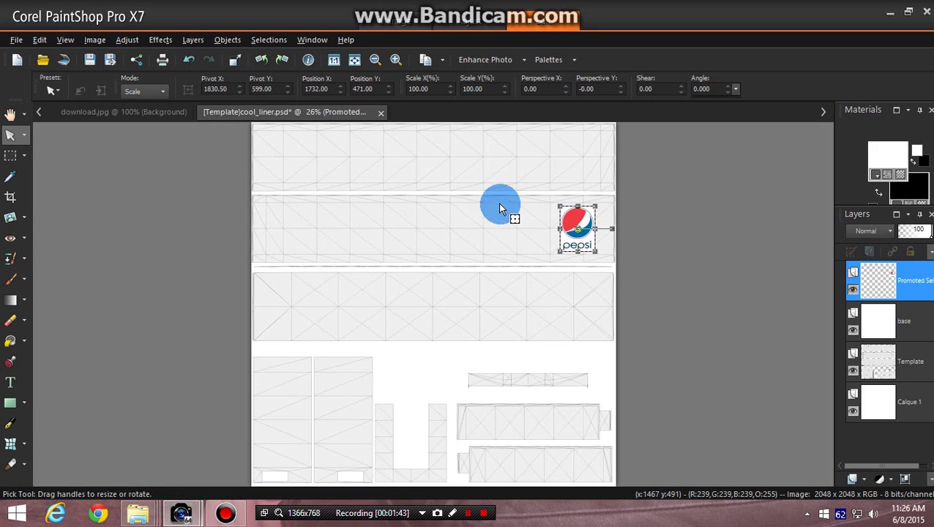
{"action": "left_click", "coordinate": [41, 40]}
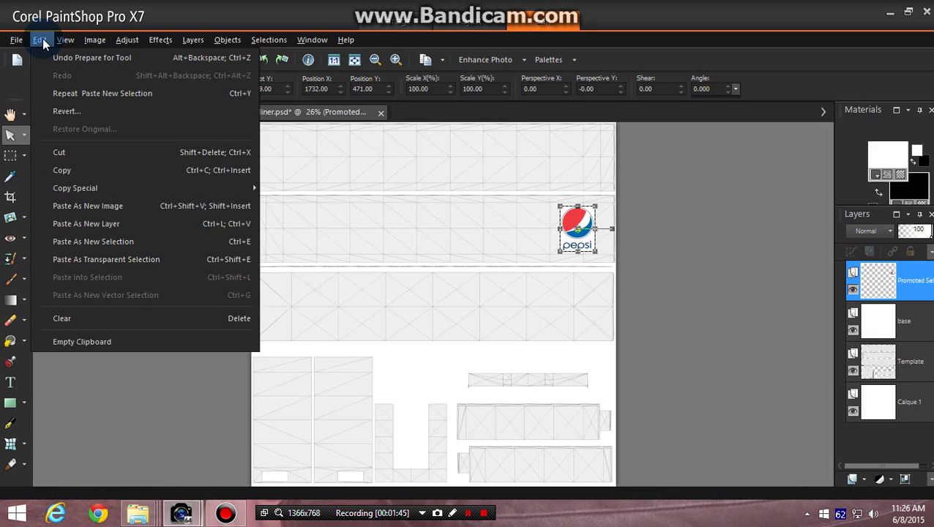
{"action": "left_click", "coordinate": [106, 242]}
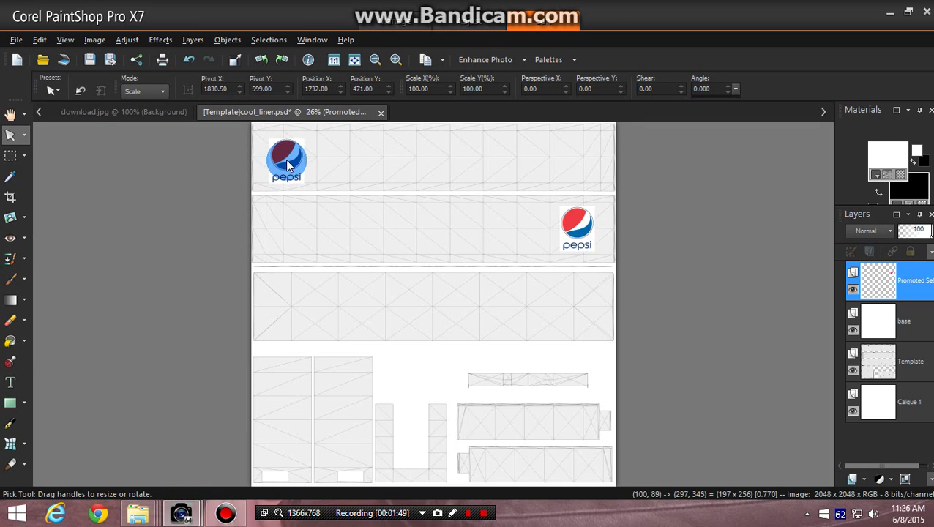
{"action": "left_click", "coordinate": [293, 164]}
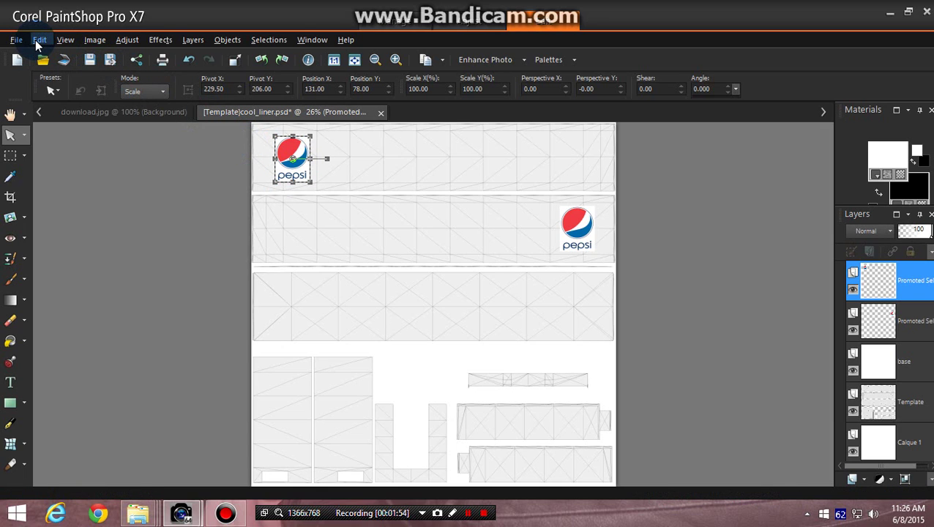
Paste a third Pepsi logo in the lower-left panel, promote it to a layer, then select base.
{"action": "left_click", "coordinate": [38, 42]}
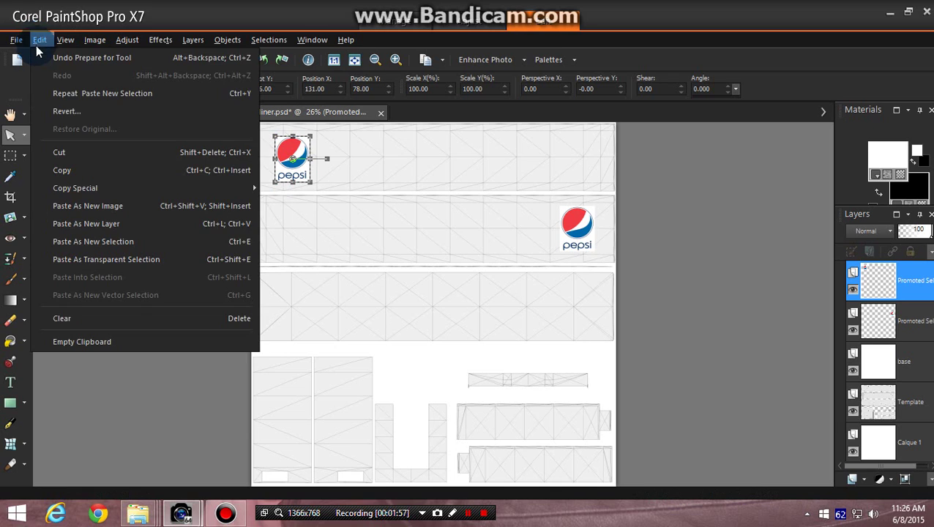
{"action": "left_click", "coordinate": [95, 241]}
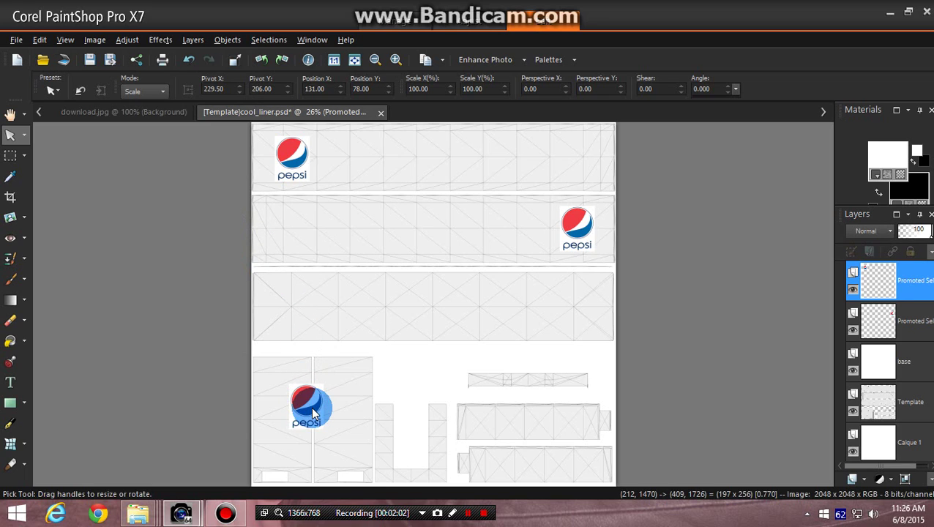
{"action": "left_click", "coordinate": [308, 408]}
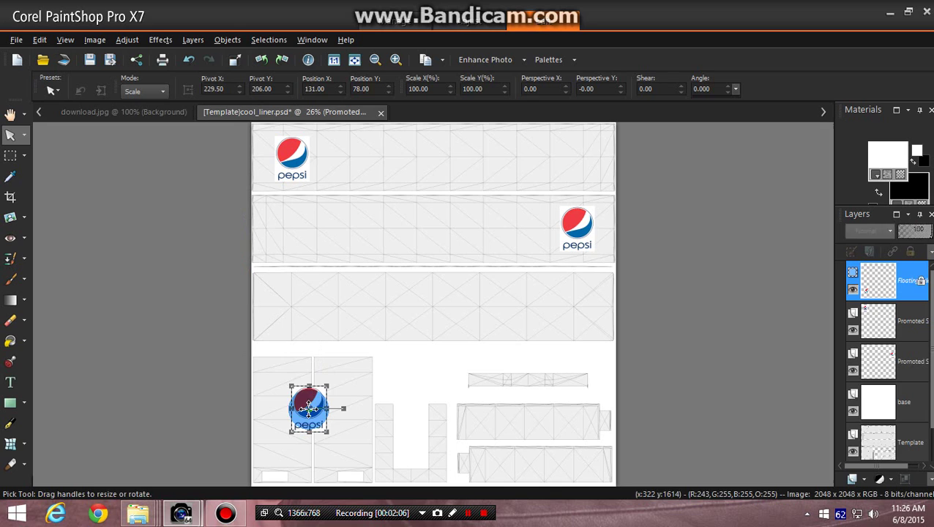
{"action": "left_click", "coordinate": [270, 383]}
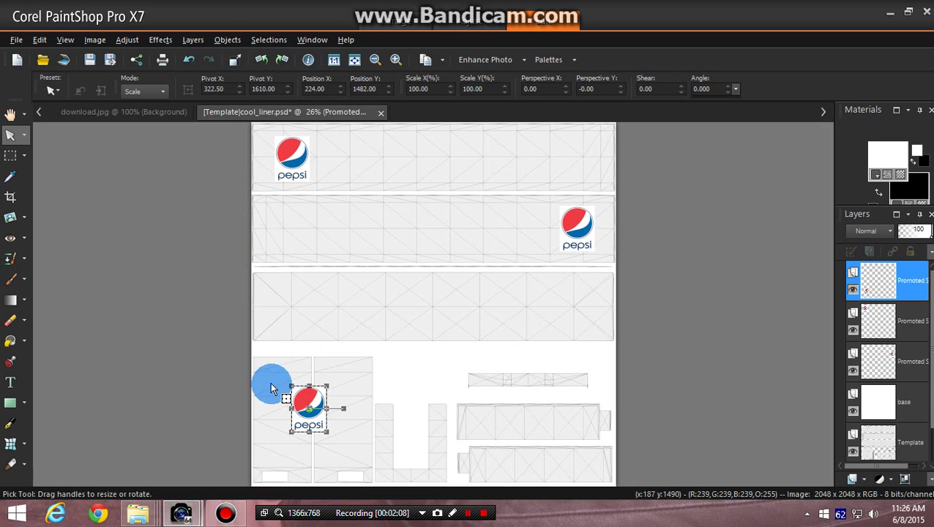
{"action": "left_click", "coordinate": [345, 398]}
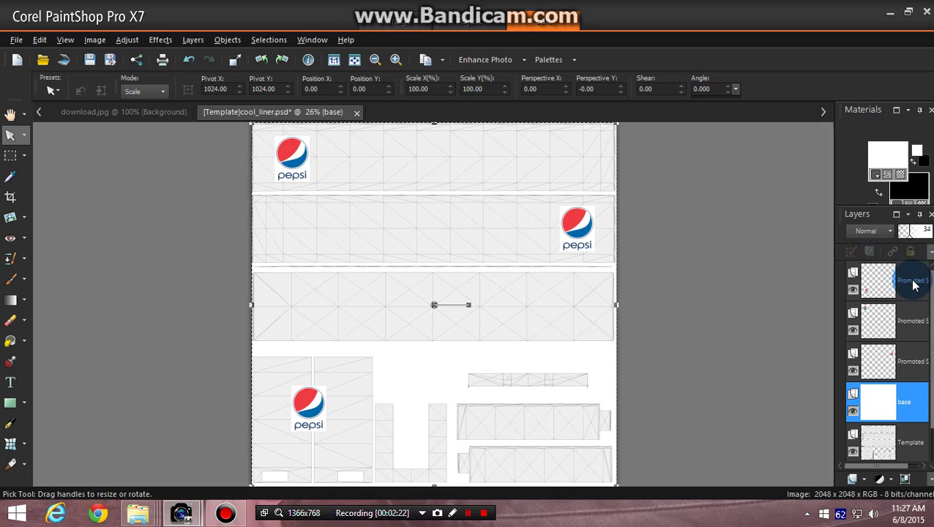
Raise the base layer's opacity to 100 so the template lines are hidden.
{"action": "left_click_drag", "start_coordinate": [911, 232], "coordinate": [931, 242]}
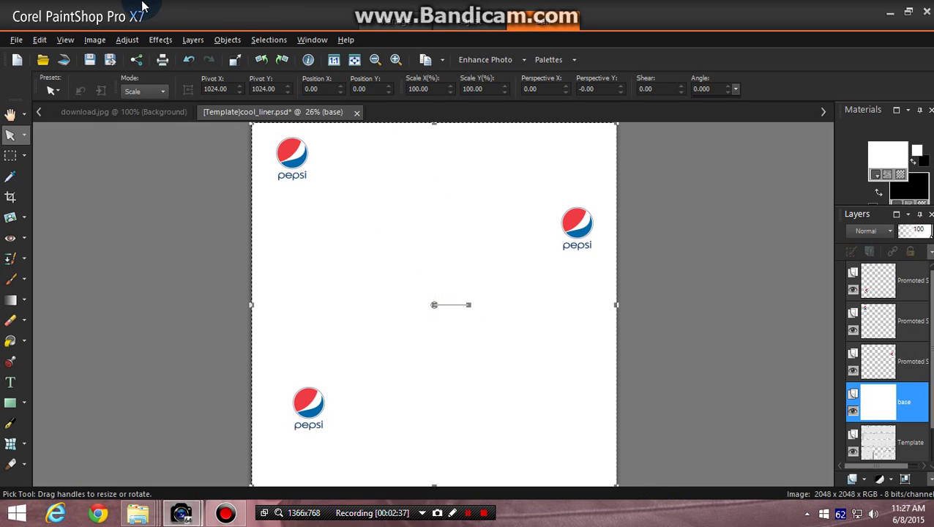
In Save As, go to the Desktop and create a new folder named Pepsi.
{"action": "left_click", "coordinate": [16, 41]}
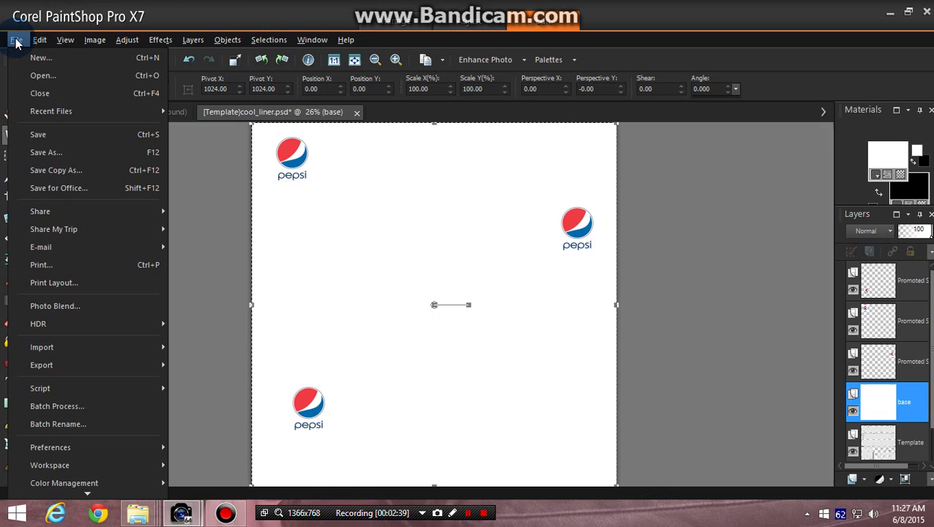
{"action": "left_click", "coordinate": [69, 156]}
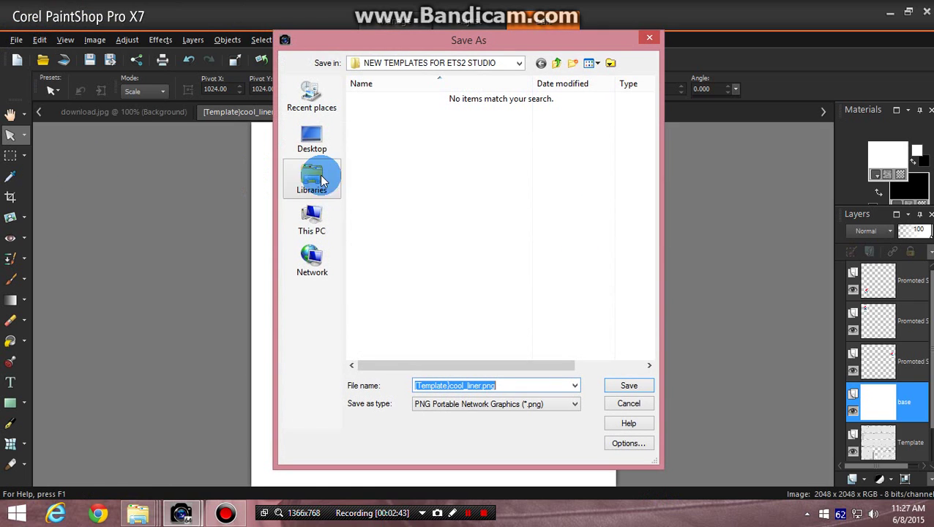
{"action": "left_click", "coordinate": [308, 142]}
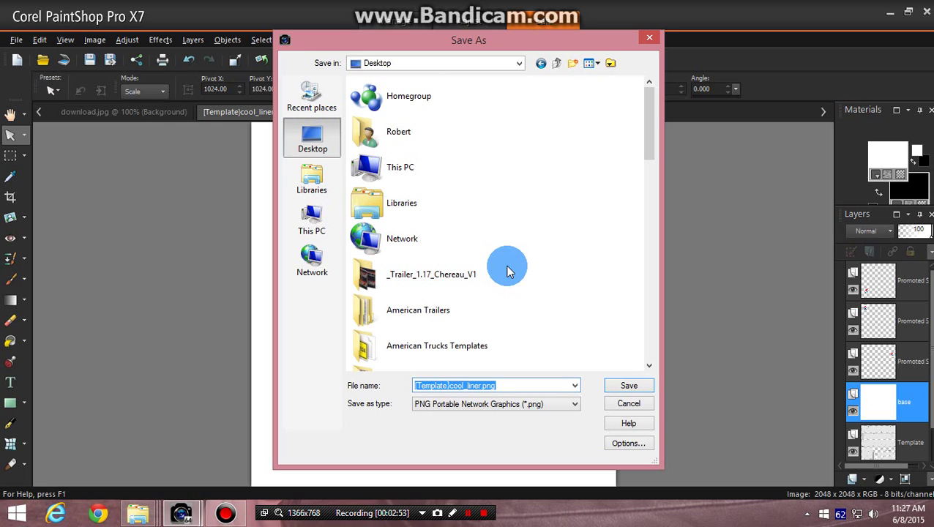
{"action": "right_click", "coordinate": [530, 246]}
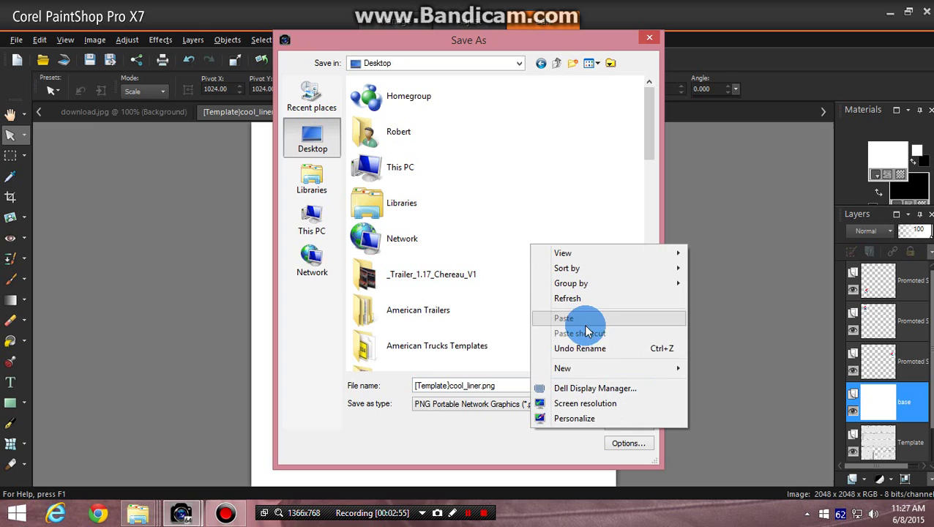
{"action": "mouse_move", "coordinate": [585, 368]}
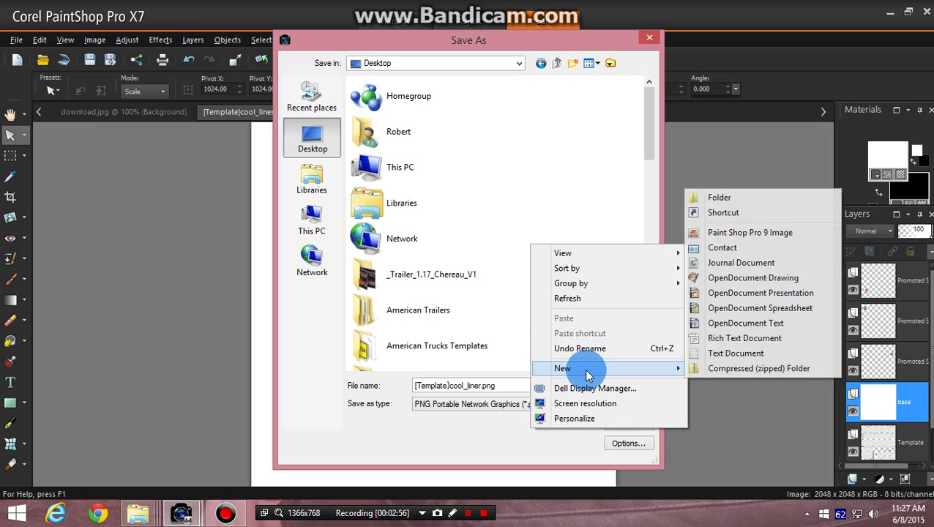
{"action": "left_click", "coordinate": [760, 196]}
{"action": "type", "text": "Pepsi"}
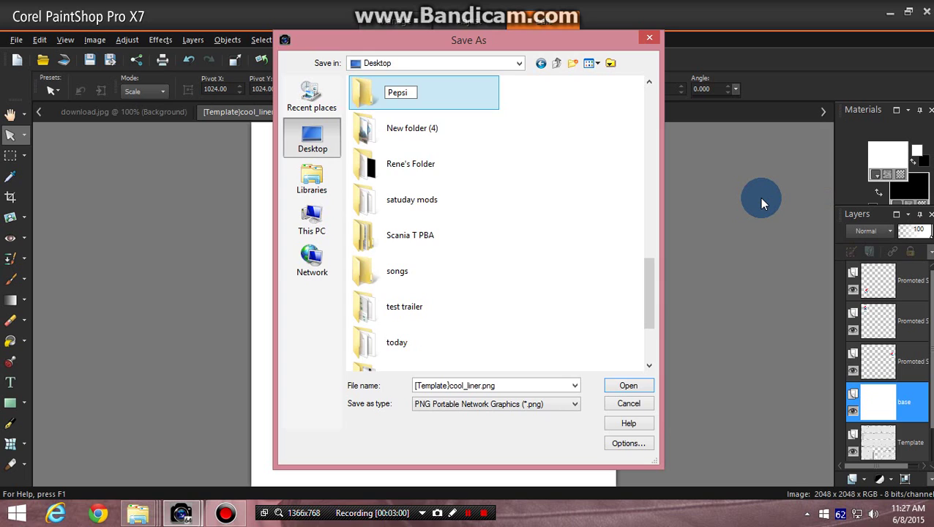
{"action": "key", "text": "Return"}
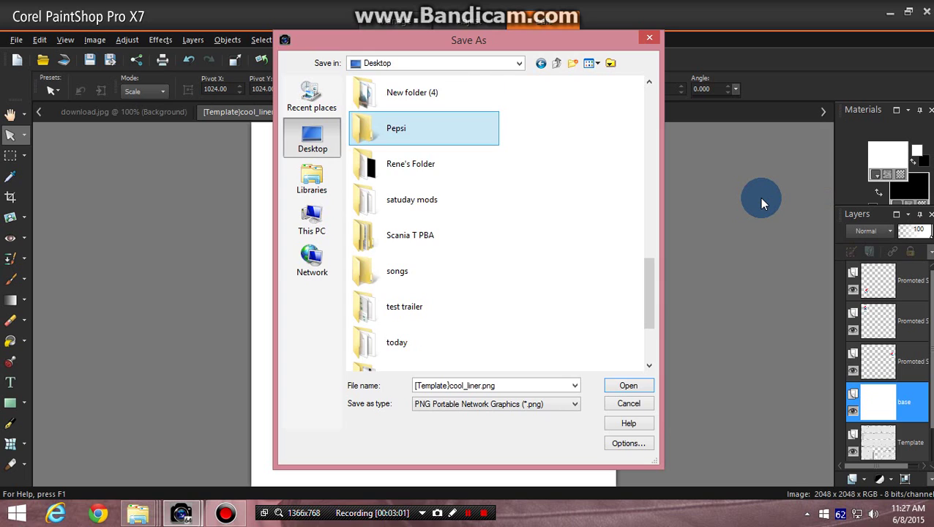
Save the image inside the Pepsi folder as pepsi ts.png.
{"action": "double_click", "coordinate": [458, 126]}
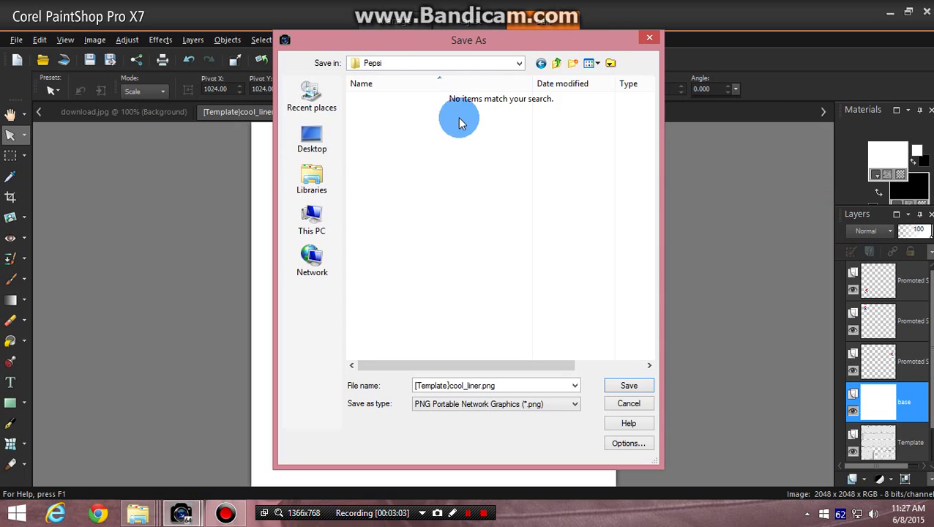
{"action": "double_click", "coordinate": [505, 385]}
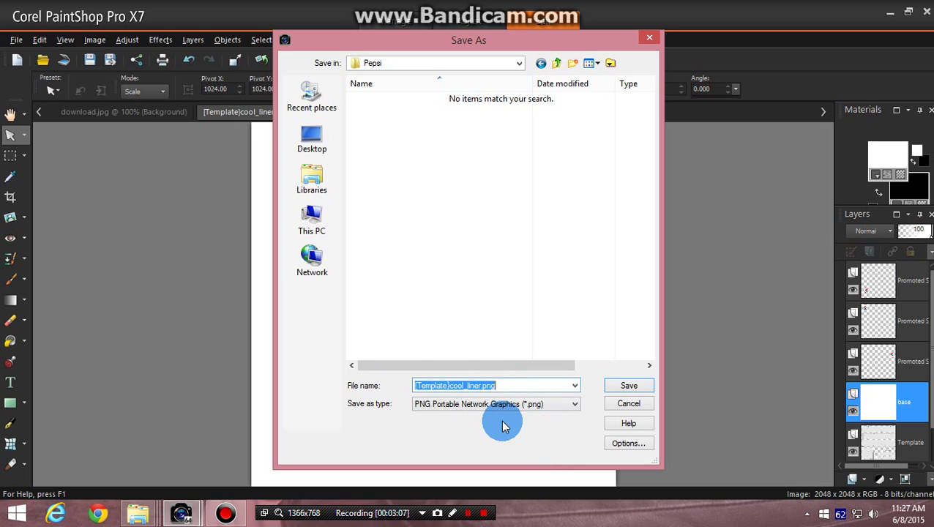
{"action": "type", "text": "pepsi ts"}
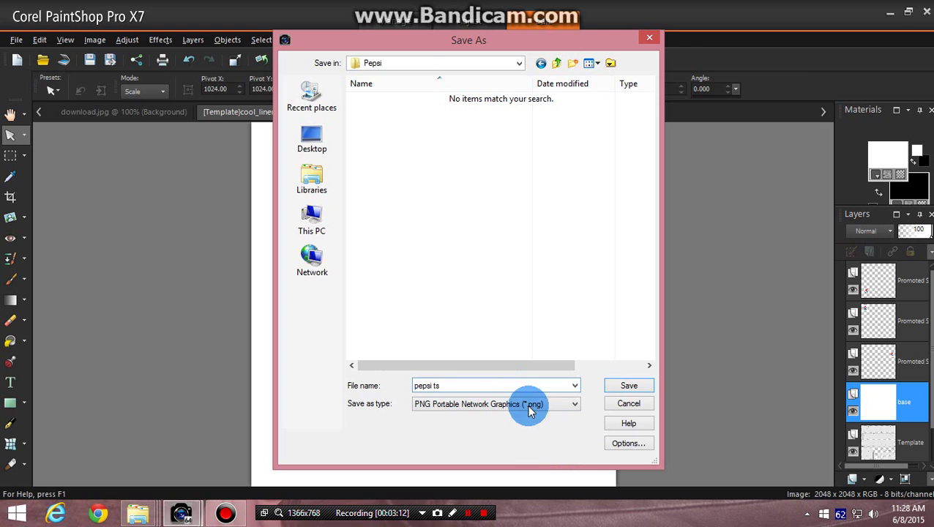
{"action": "left_click", "coordinate": [621, 385]}
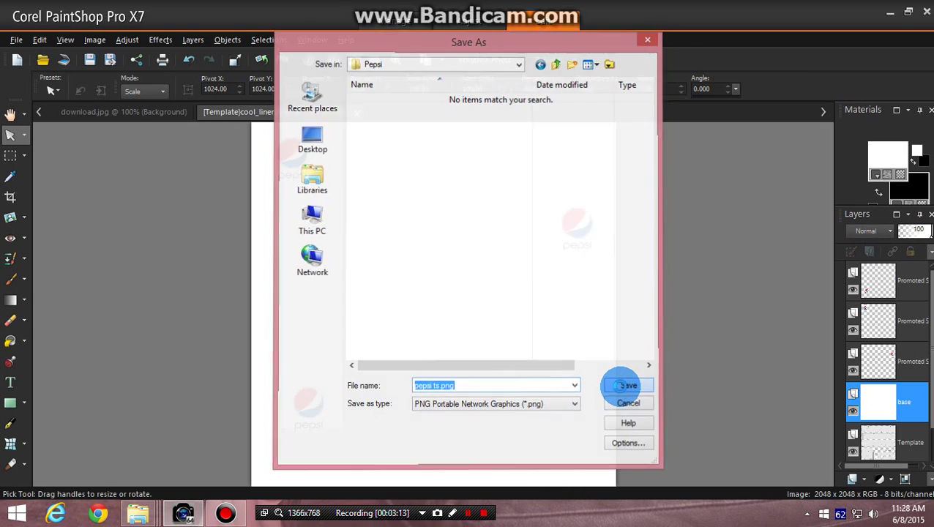
Accept flattening, minimise PaintShop Pro, close File Explorer, and launch ETS2 Studio.
{"action": "left_click", "coordinate": [536, 293]}
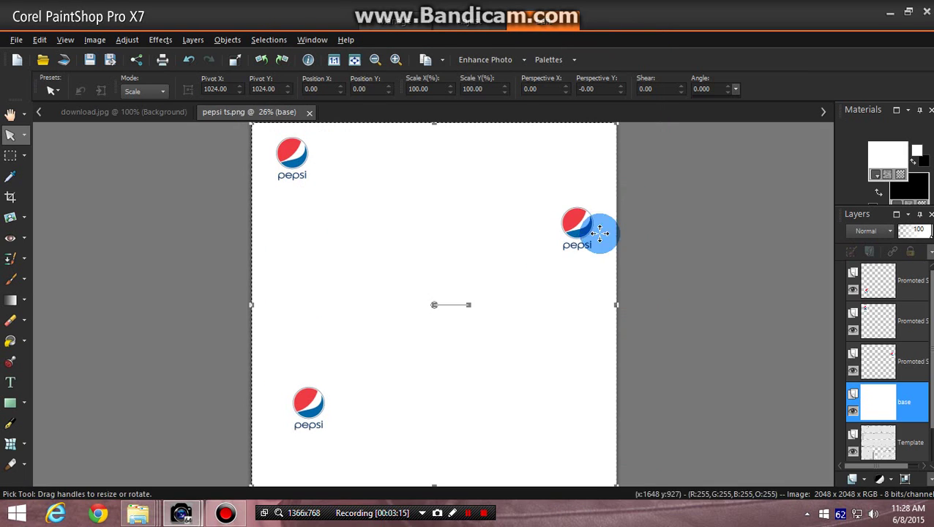
{"action": "left_click", "coordinate": [890, 13]}
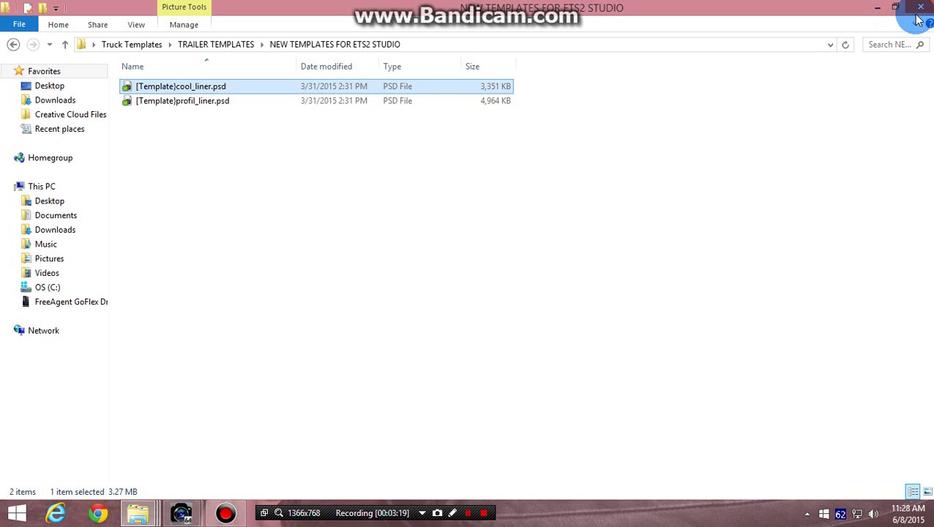
{"action": "left_click", "coordinate": [918, 7]}
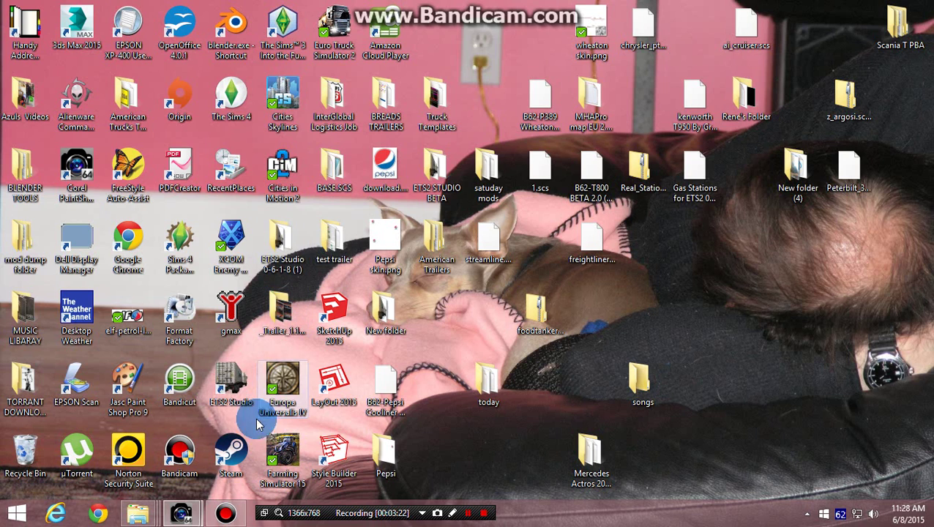
{"action": "left_click", "coordinate": [235, 383]}
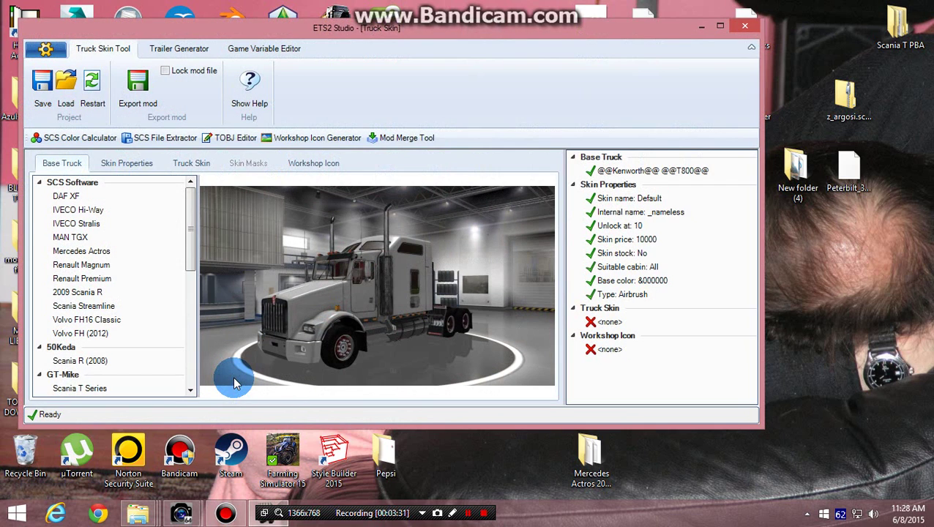
Maximise ETS2 Studio and choose KRONE CoolLiner as the Trailer Generator base.
{"action": "left_click", "coordinate": [720, 27]}
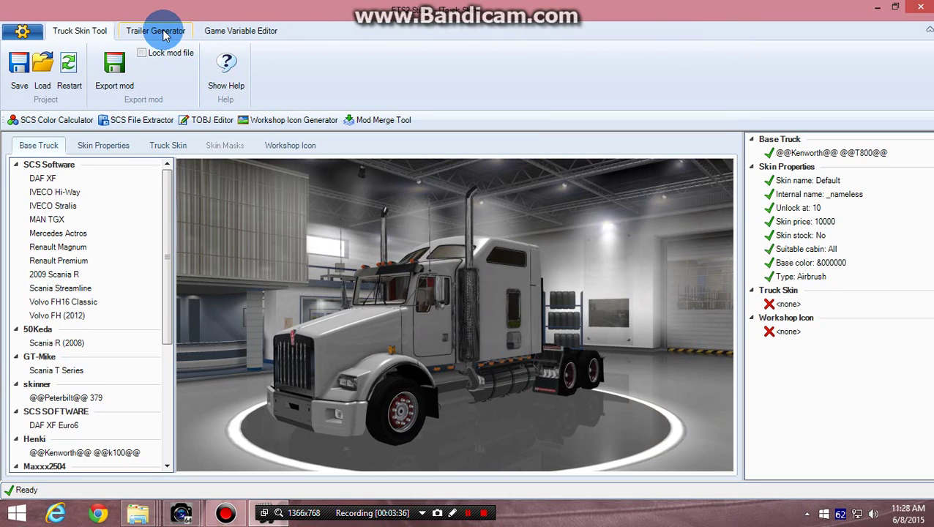
{"action": "left_click", "coordinate": [162, 34]}
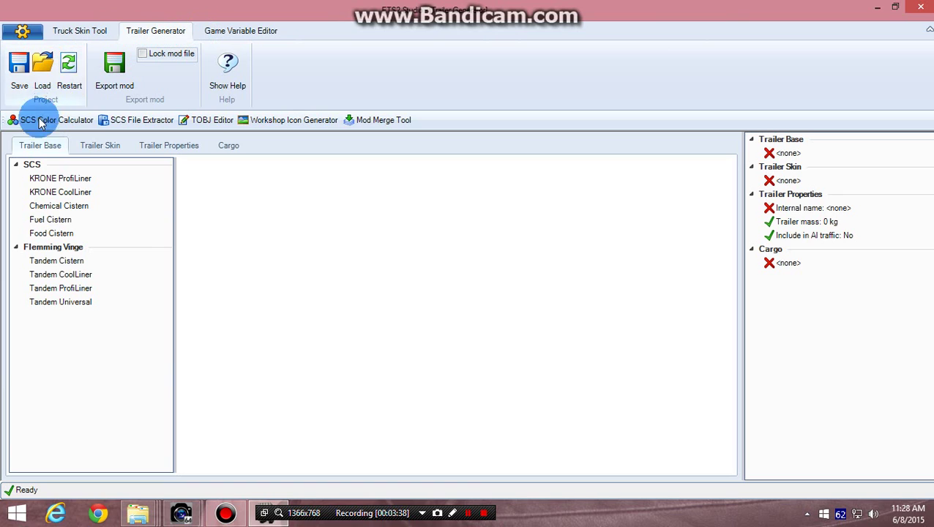
{"action": "left_click", "coordinate": [71, 195]}
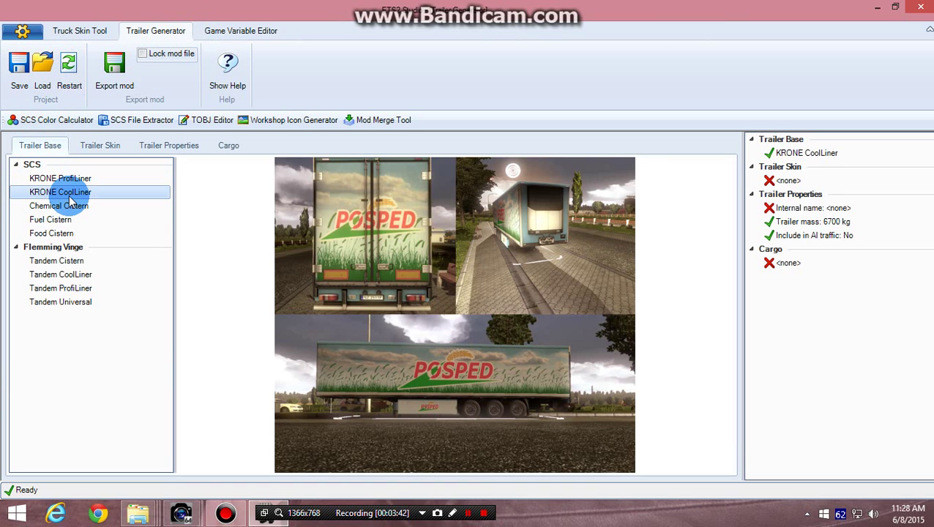
Load Pepsi\pepsi ts.png as the trailer skin image.
{"action": "left_click", "coordinate": [91, 154]}
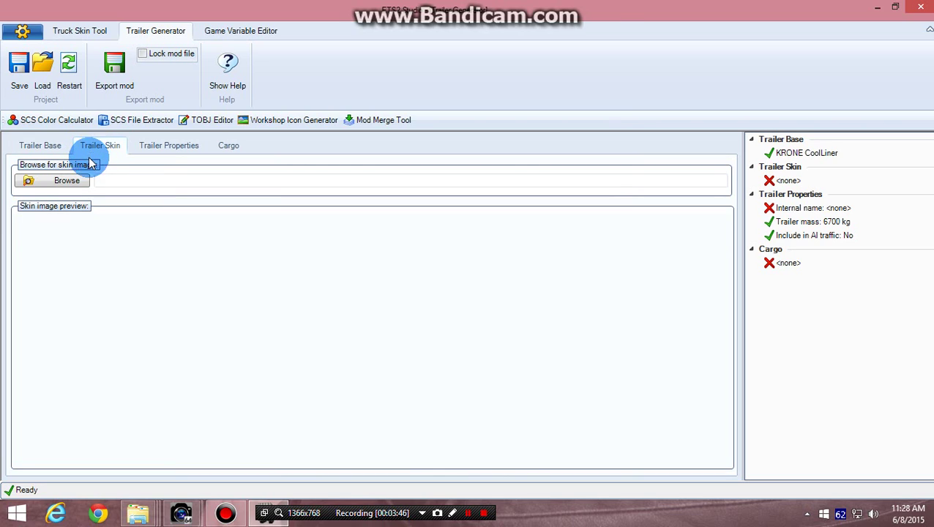
{"action": "left_click", "coordinate": [68, 183]}
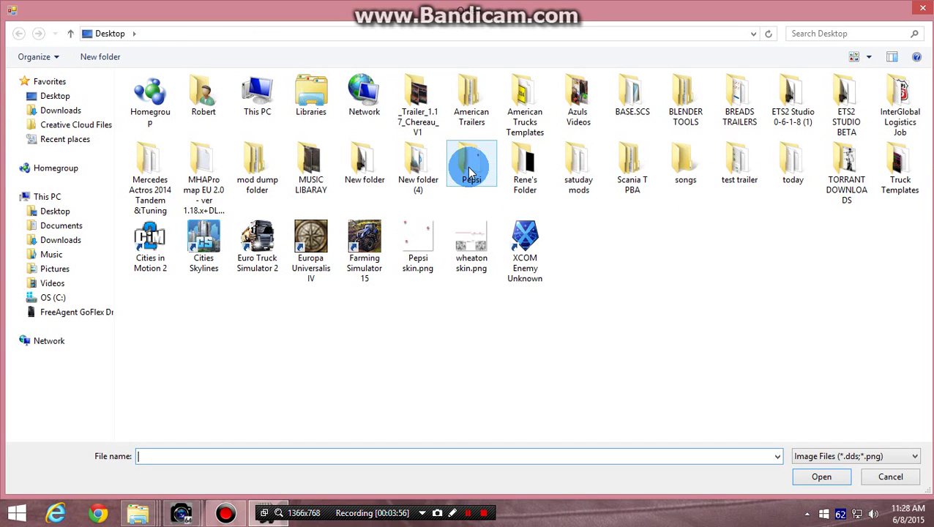
{"action": "double_click", "coordinate": [472, 174]}
{"action": "left_click", "coordinate": [166, 97]}
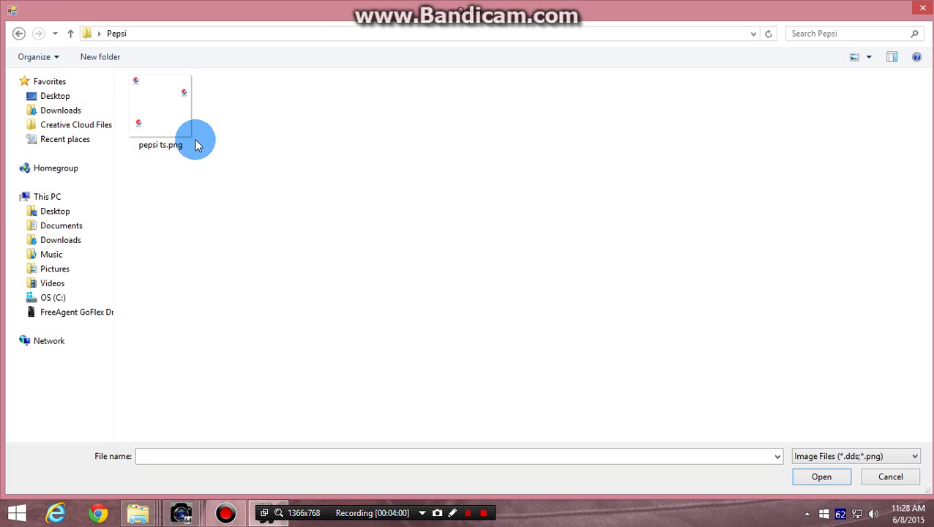
{"action": "left_click", "coordinate": [177, 125]}
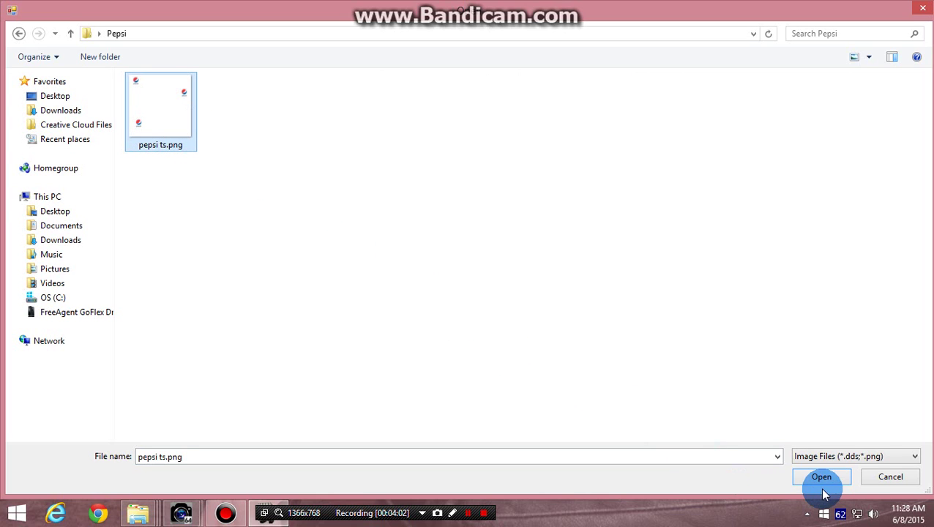
{"action": "left_click", "coordinate": [821, 477]}
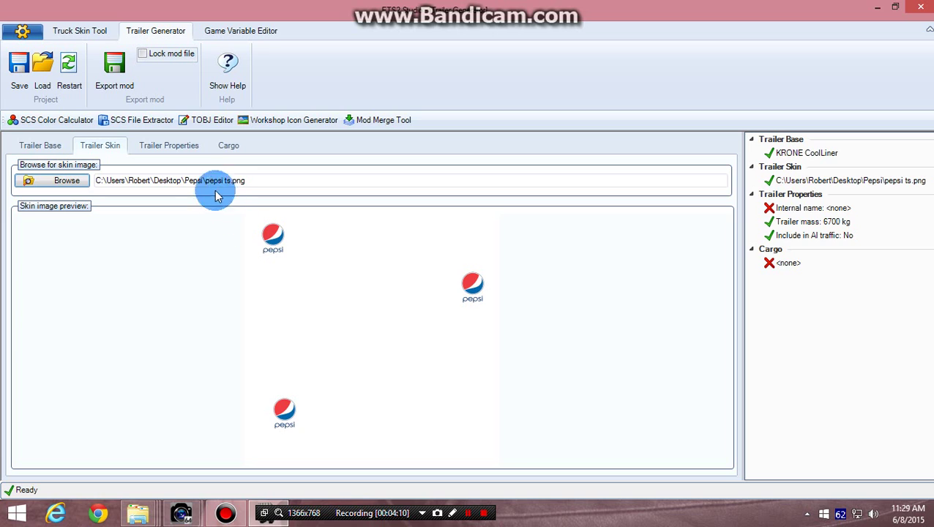
Set the trailer's internal name to pep01, enable AI traffic, and show the Cargo list.
{"action": "left_click", "coordinate": [164, 149]}
{"action": "left_click", "coordinate": [76, 183]}
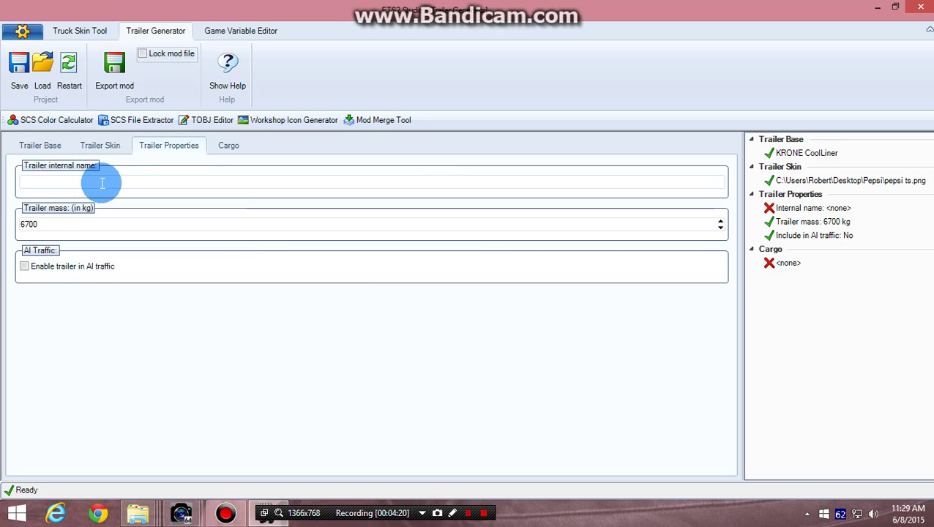
{"action": "type", "text": "pep"}
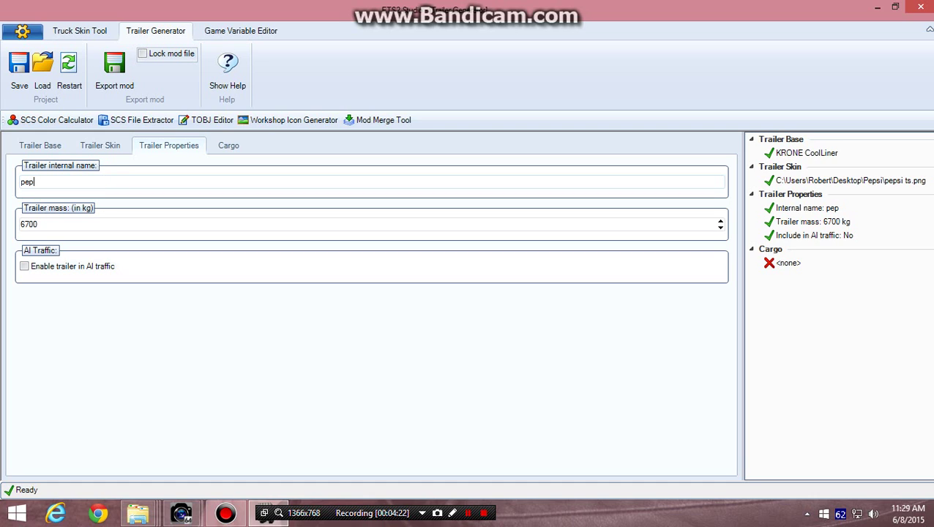
{"action": "type", "text": "01"}
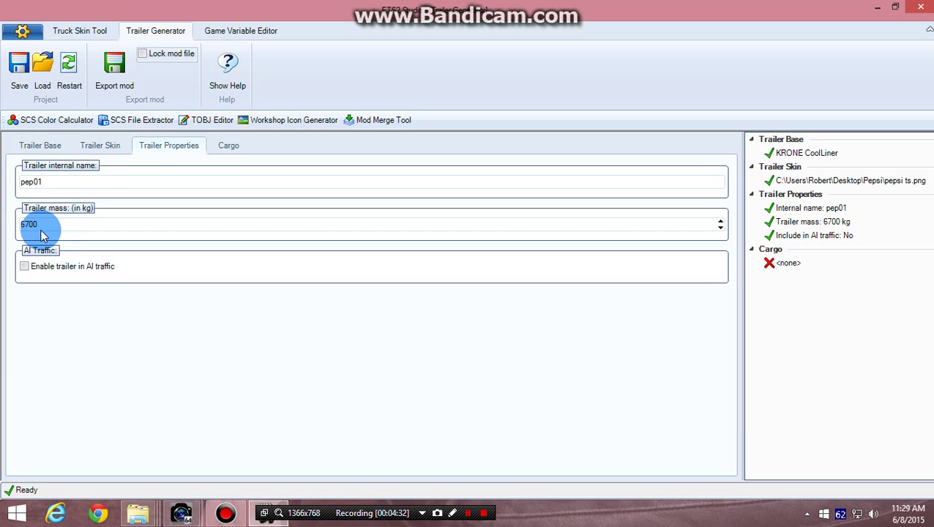
{"action": "left_click", "coordinate": [25, 266]}
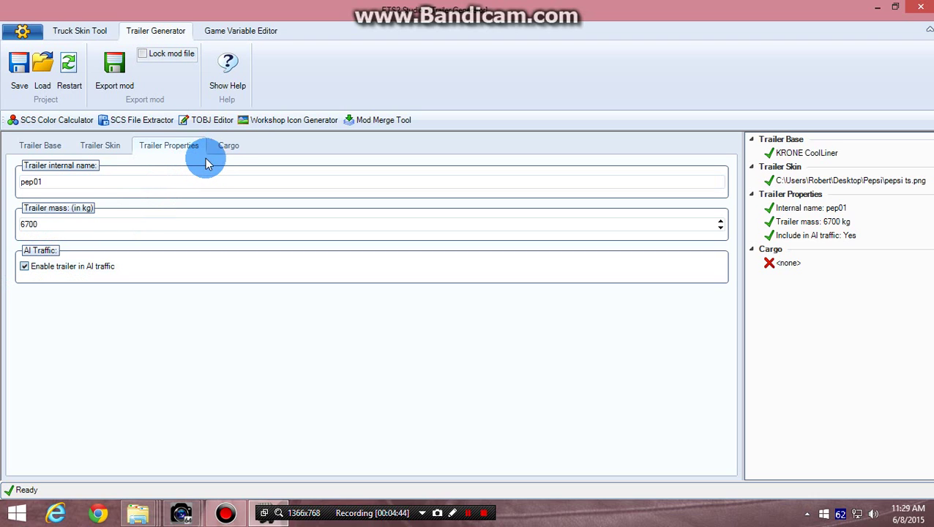
{"action": "left_click", "coordinate": [228, 148]}
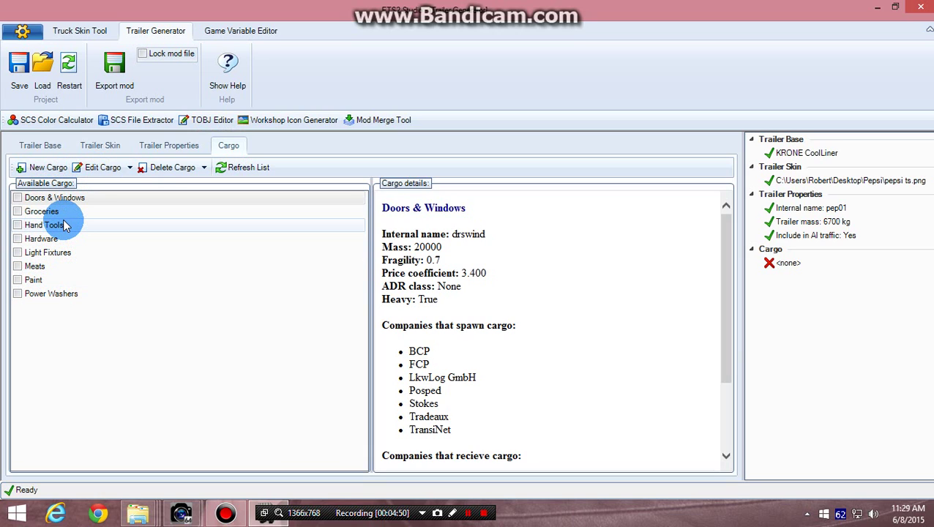
Tick Groceries in the Available Cargo list.
{"action": "left_click", "coordinate": [17, 211]}
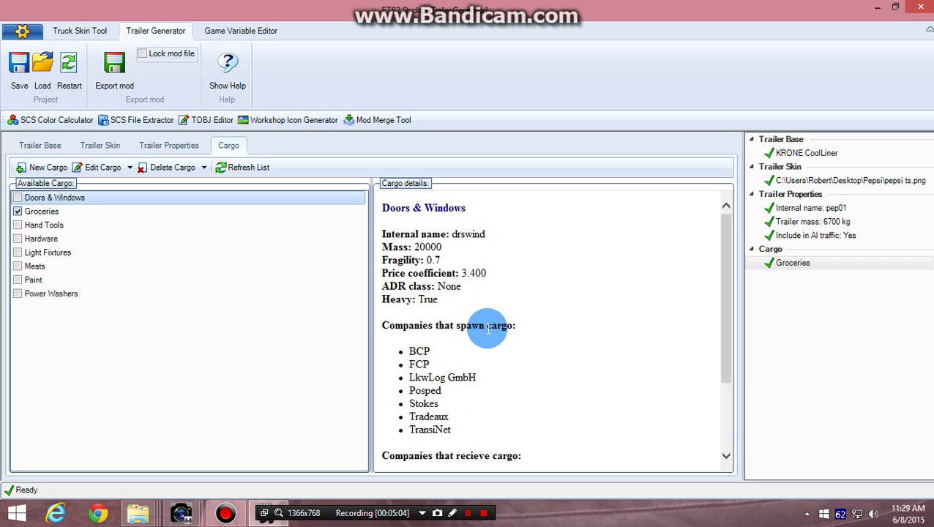
Export the mod, naming the .scs file B62-pepsi ts v1.18.
{"action": "left_click", "coordinate": [110, 74]}
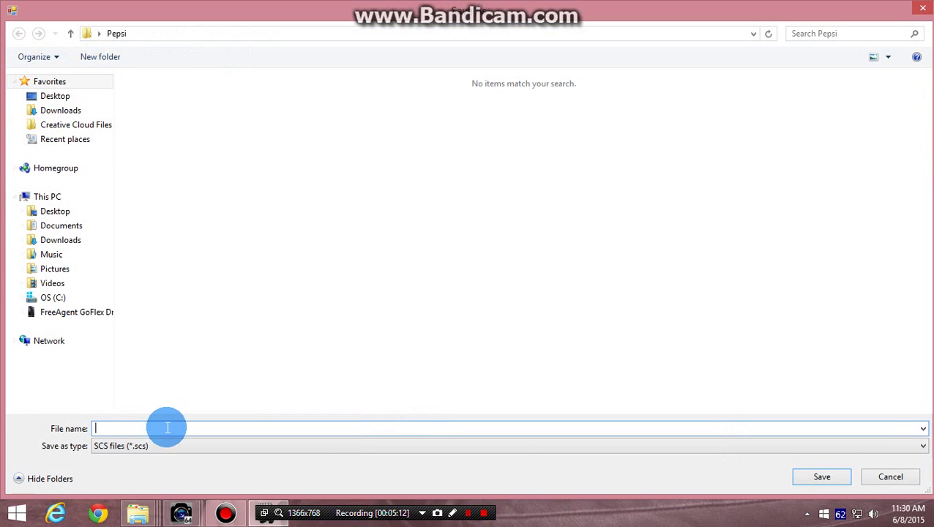
{"action": "type", "text": "B62-"}
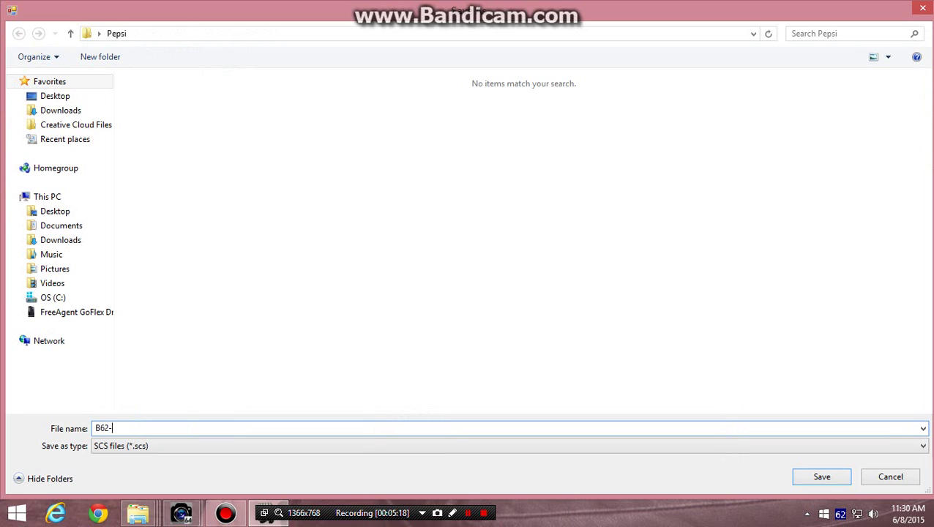
{"action": "type", "text": "pepsi ts v1.18"}
{"action": "left_click", "coordinate": [802, 481]}
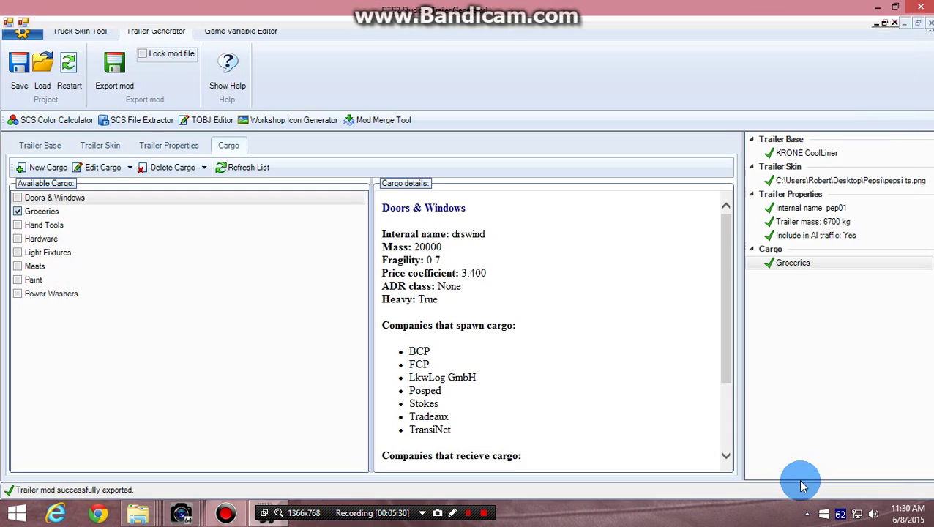